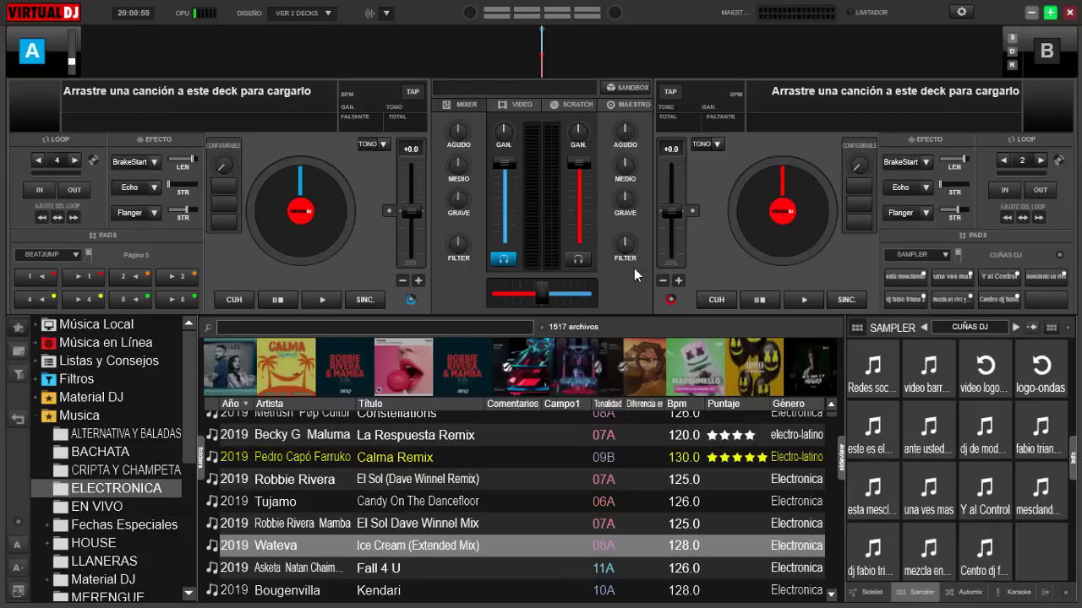
Step: Switch the Default skin's layout to 4 decks
click(329, 14)
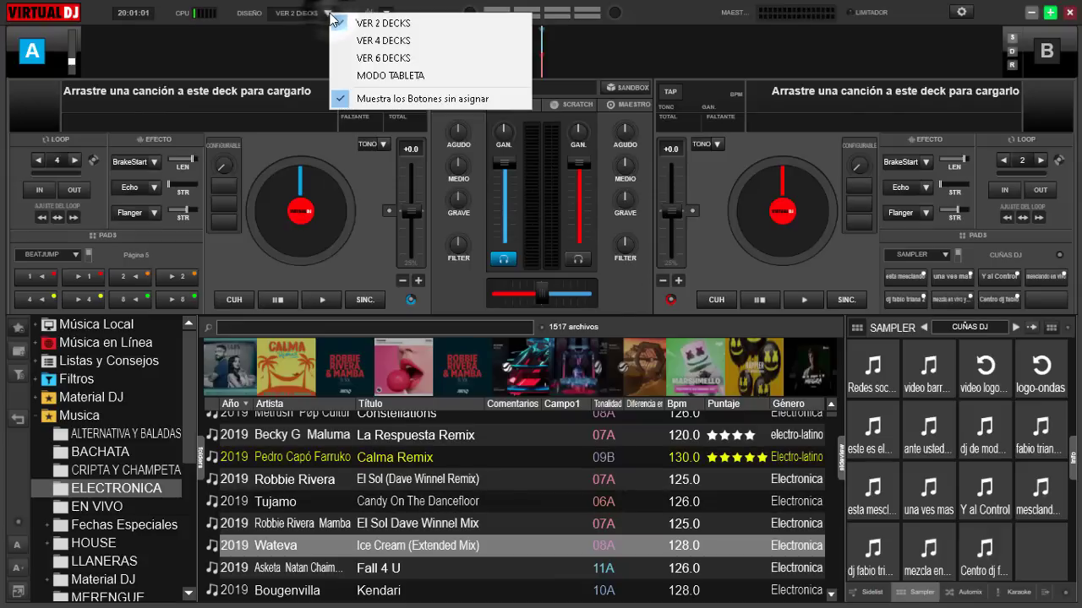
click(407, 46)
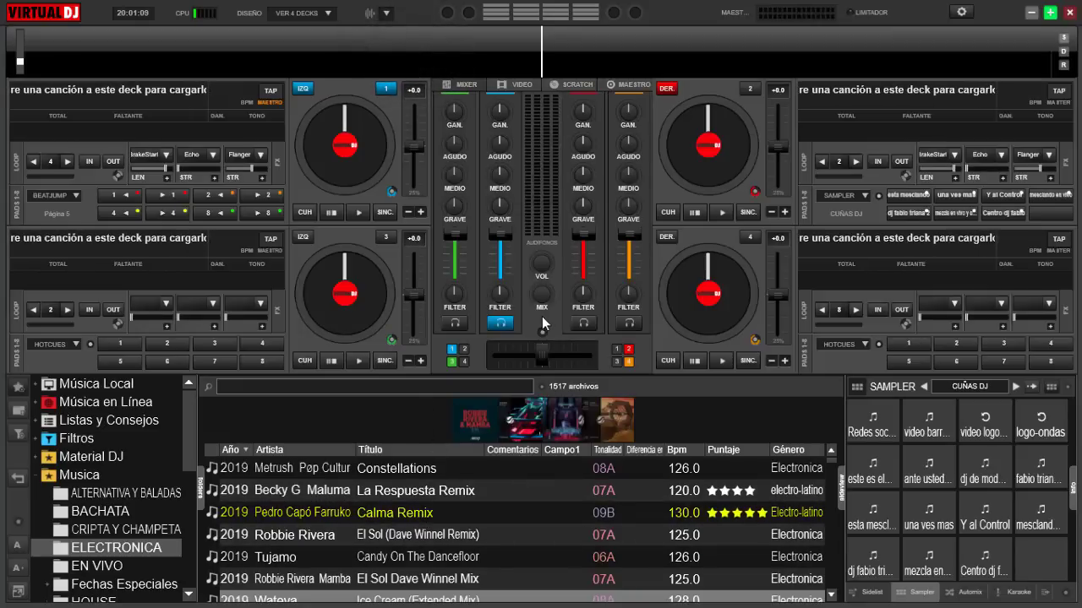
click(328, 13)
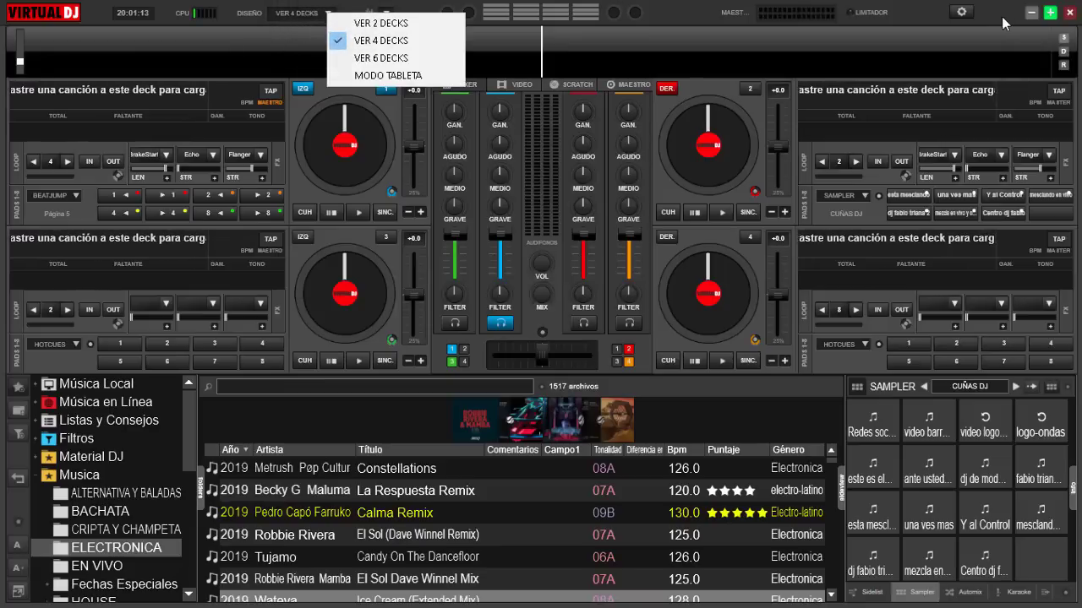
Step: Apply the Blocks skin, close the settings and collapse the track info panel beside the sampler
click(962, 12)
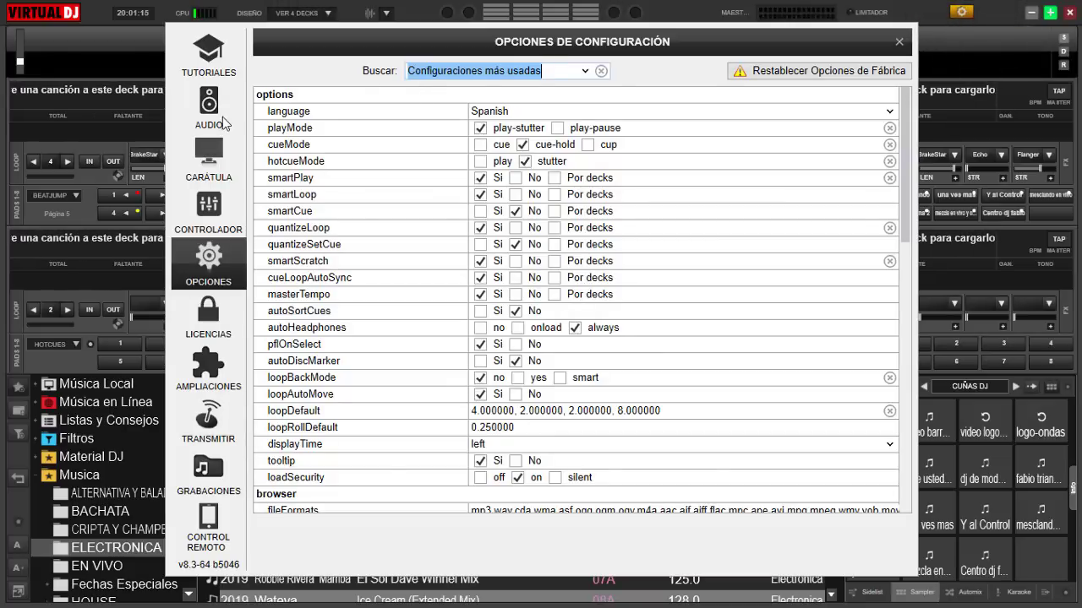
click(219, 165)
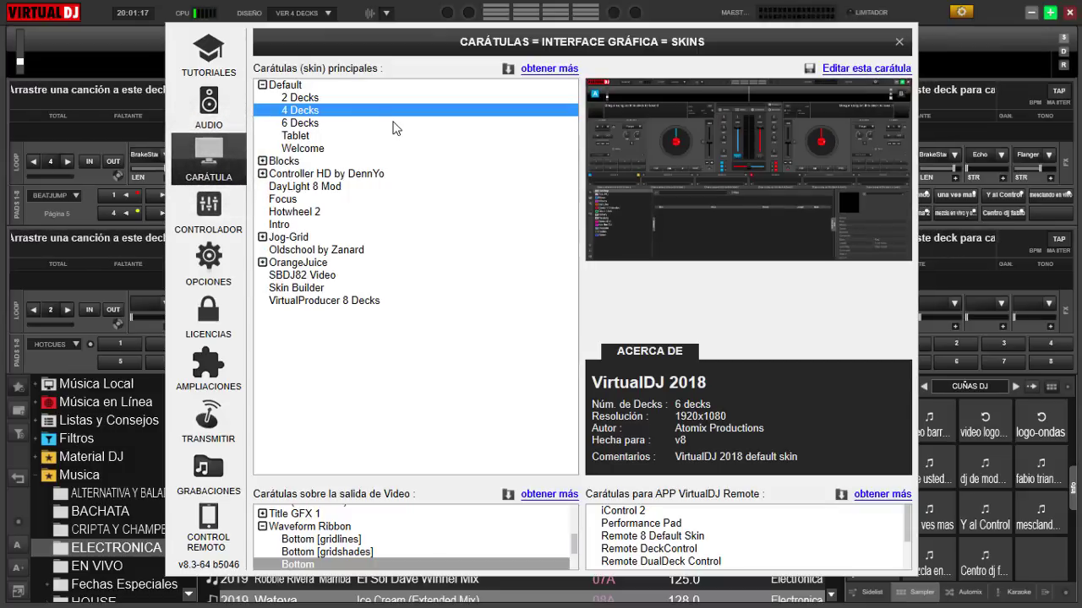
click(284, 161)
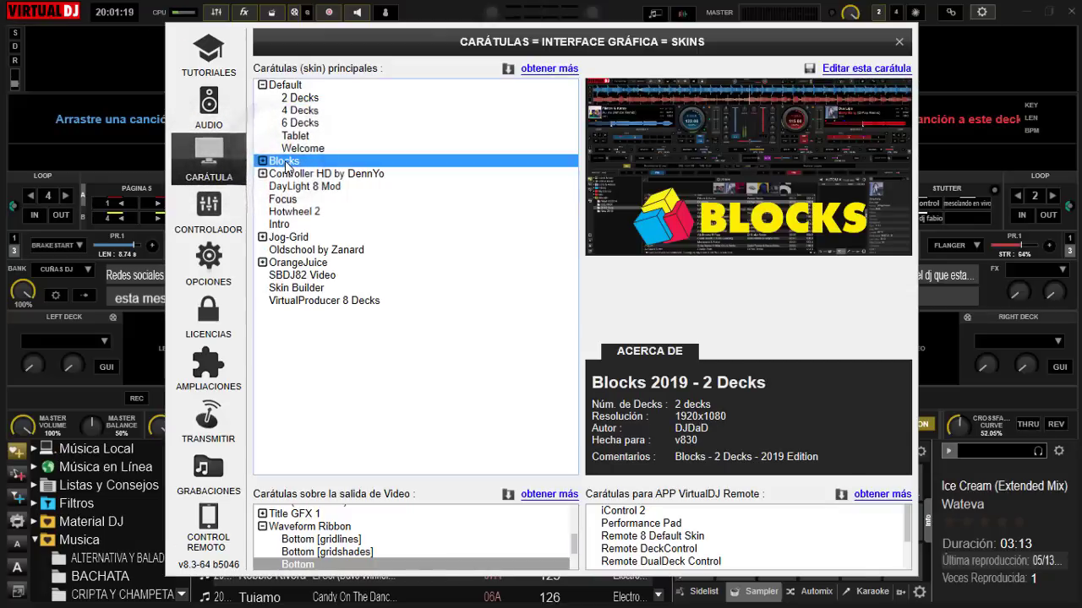
click(899, 44)
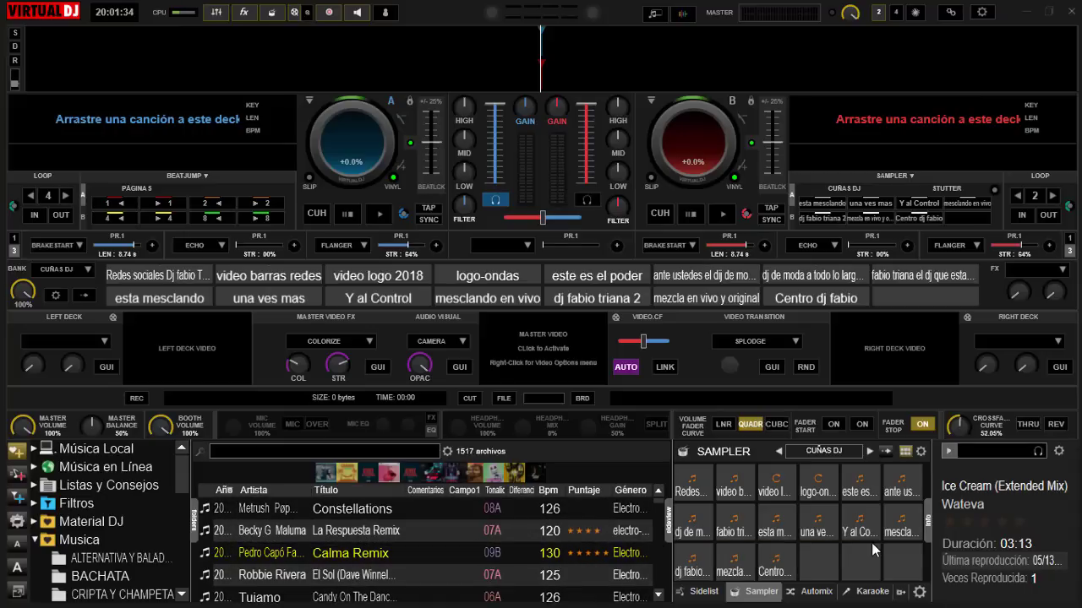
click(928, 522)
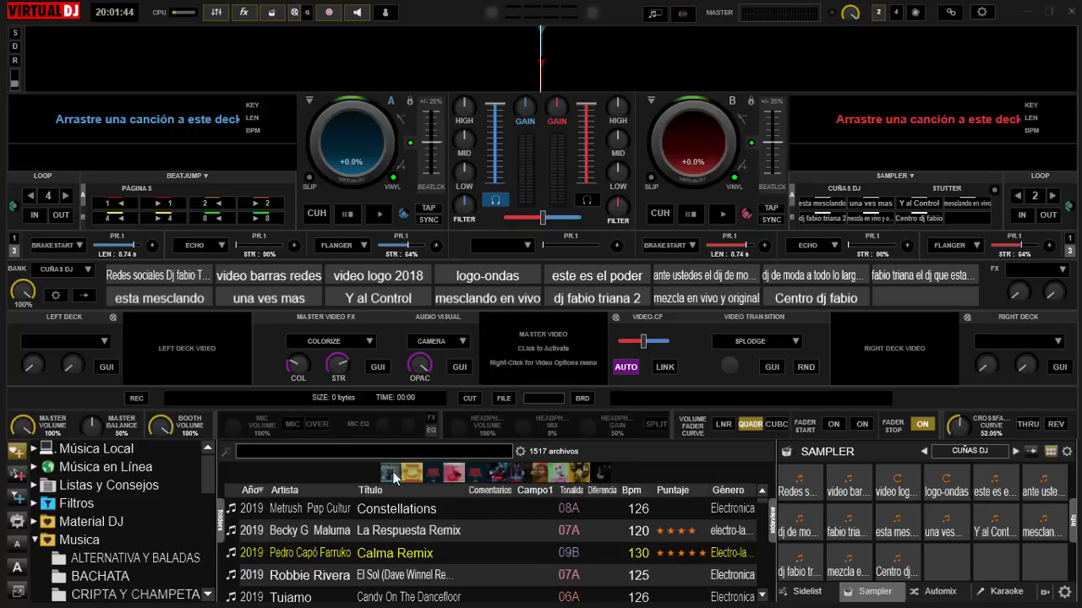
text(vmgv)
key(BackSpace)
key(BackSpace)
key(BackSpace)
key(BackSpace)
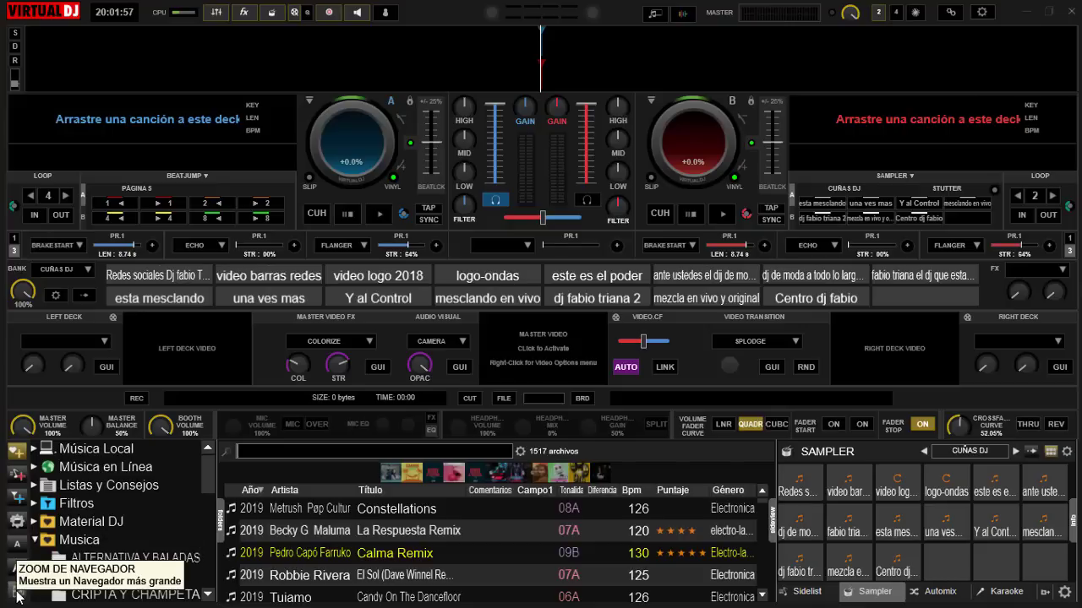
Step: Enlarge the browser with the browser zoom, look through the ELECTRONICA song list, and restore the browser's normal size
click(19, 595)
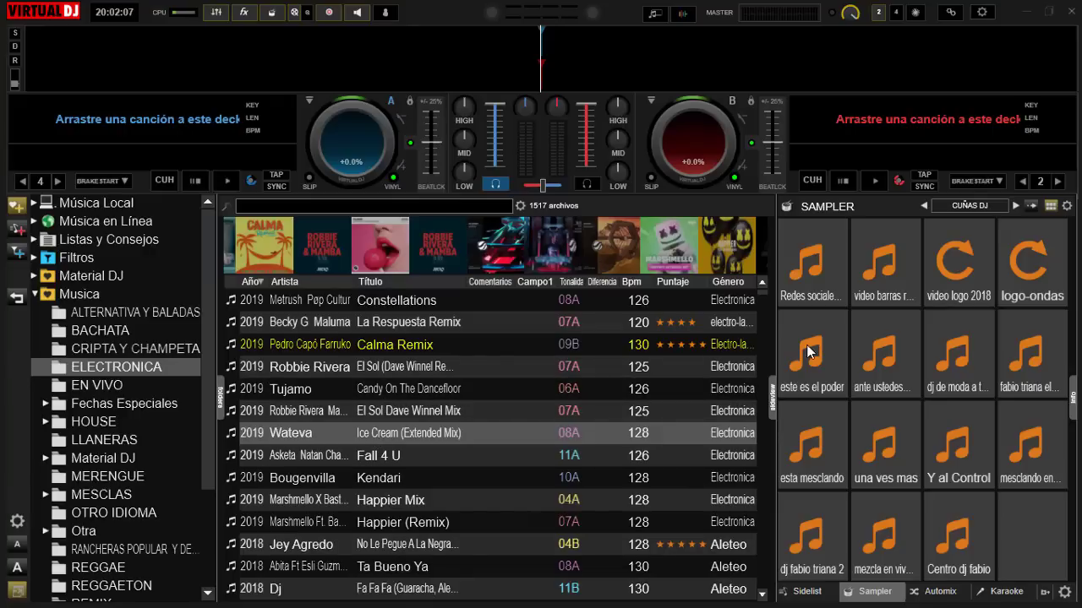
scroll(763, 598, down, 4)
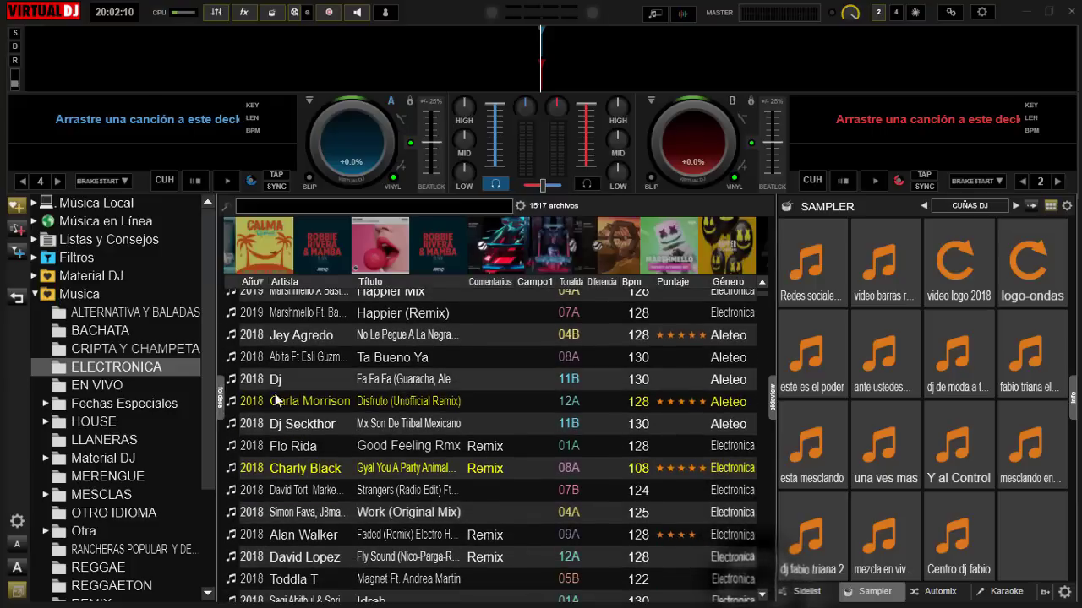
click(22, 595)
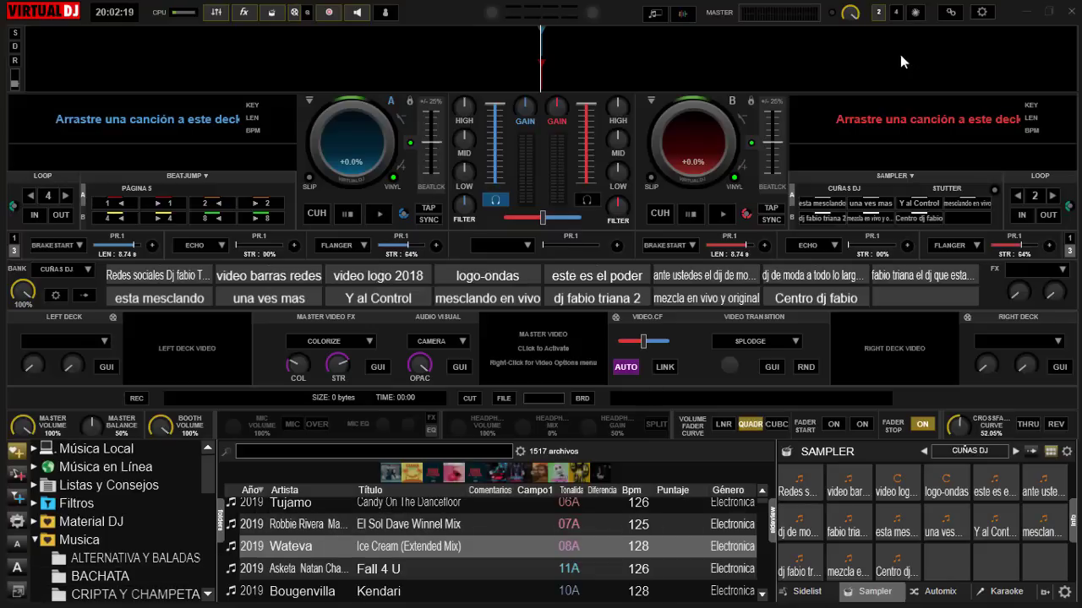
Step: Search the configuration options for "zoom", set browserAutoZoom to Si, and close the settings
click(982, 13)
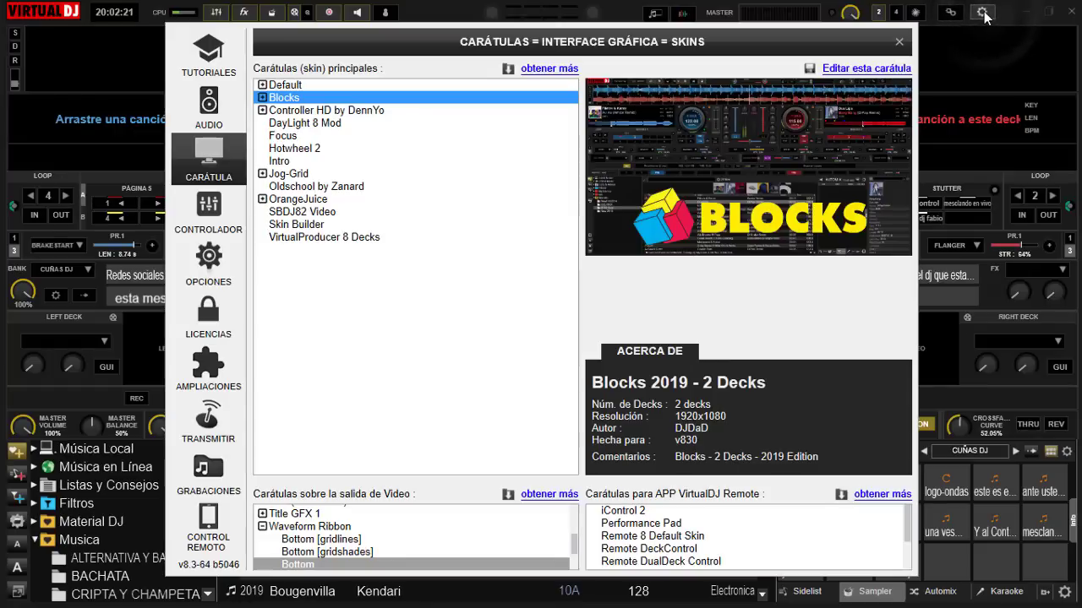
click(208, 262)
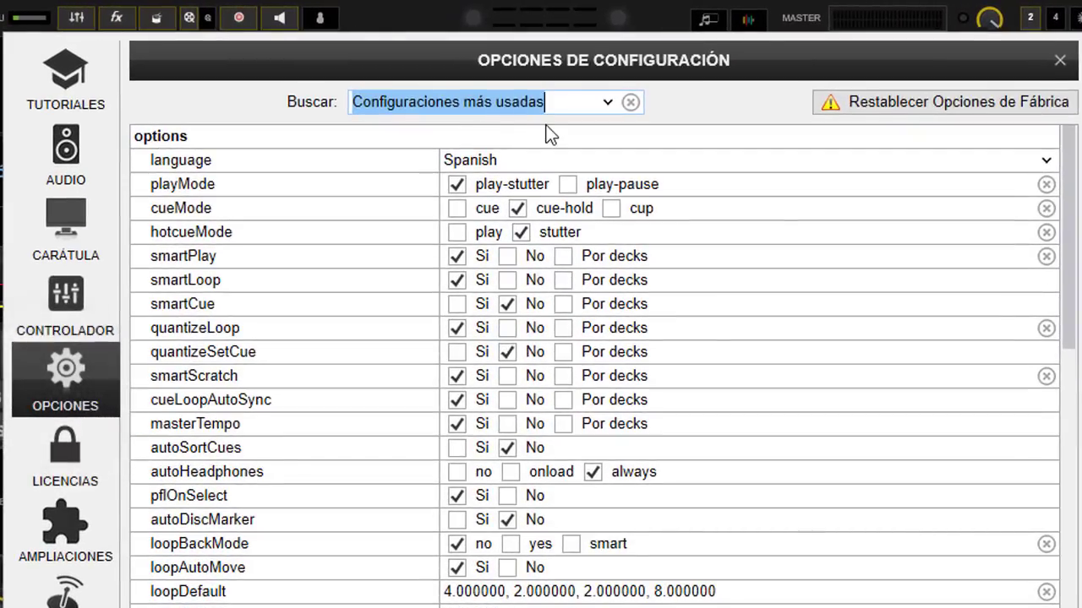
key(BackSpace)
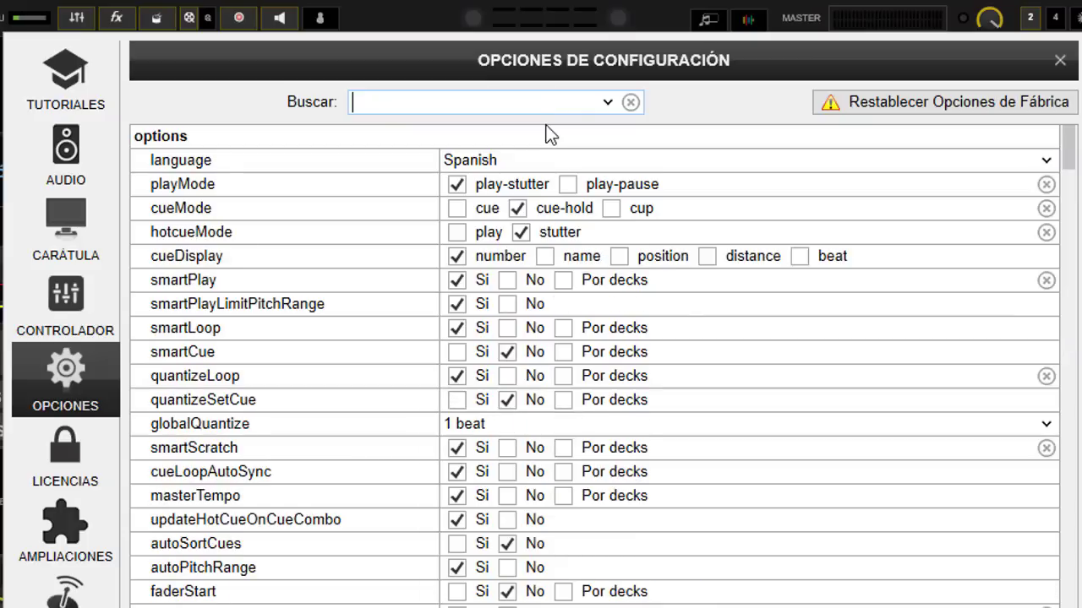
text(zoom)
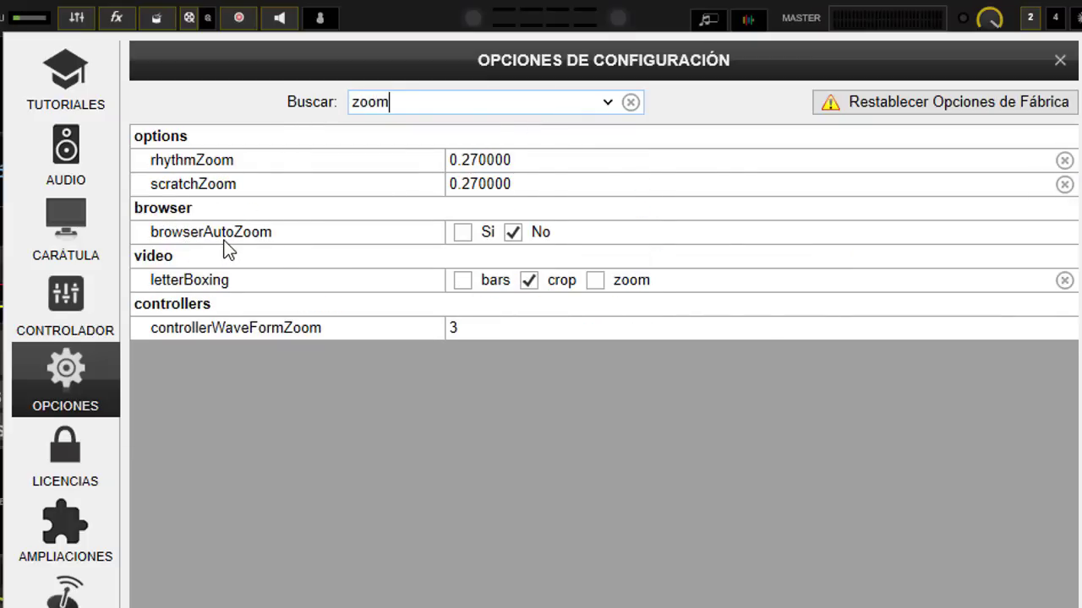
click(462, 233)
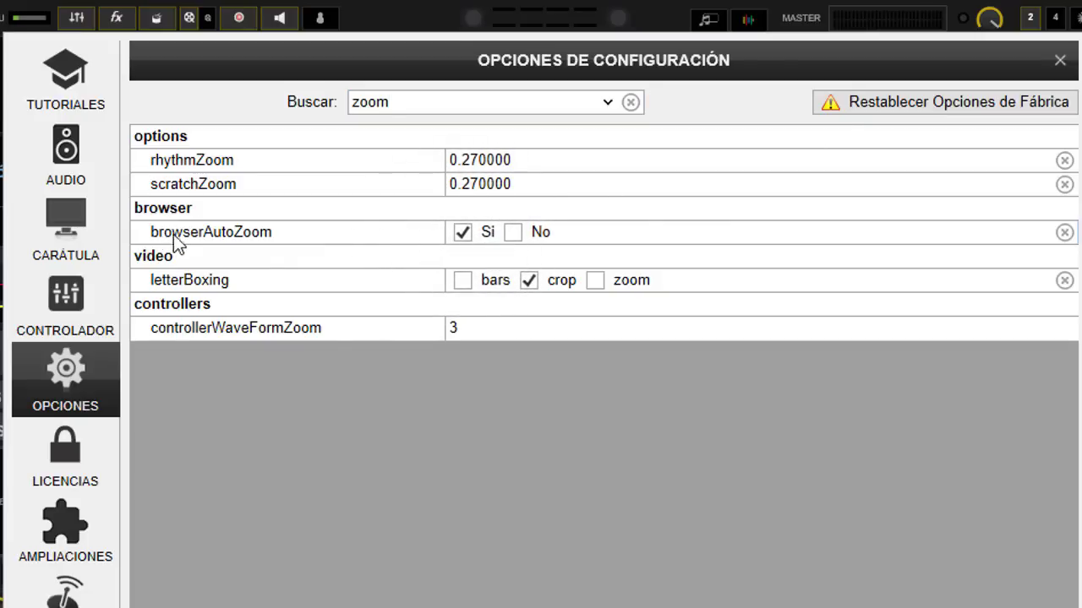
click(1058, 62)
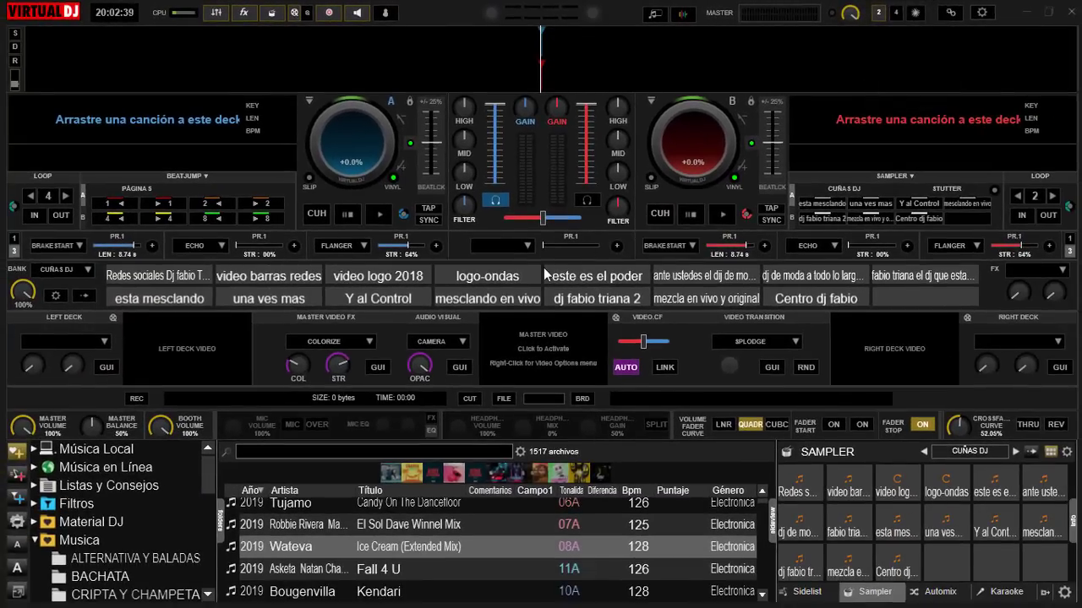
Step: Load the song "Disfruto (Unofficial Remix)" from the auto-enlarged browser onto deck A
mouse_move(409, 512)
mouse_move(467, 552)
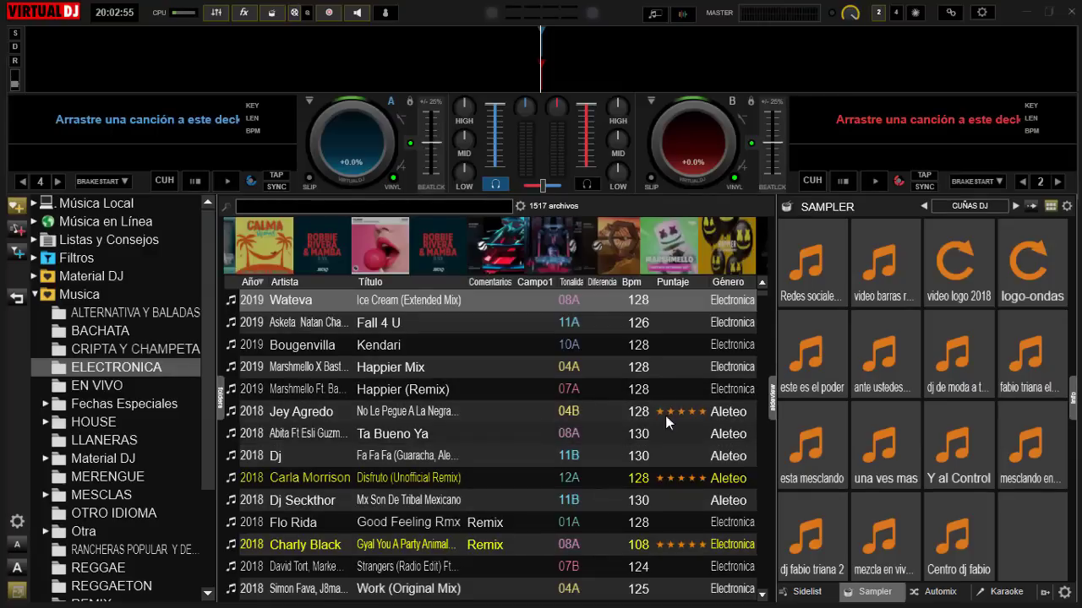
scroll(765, 598, down, 3)
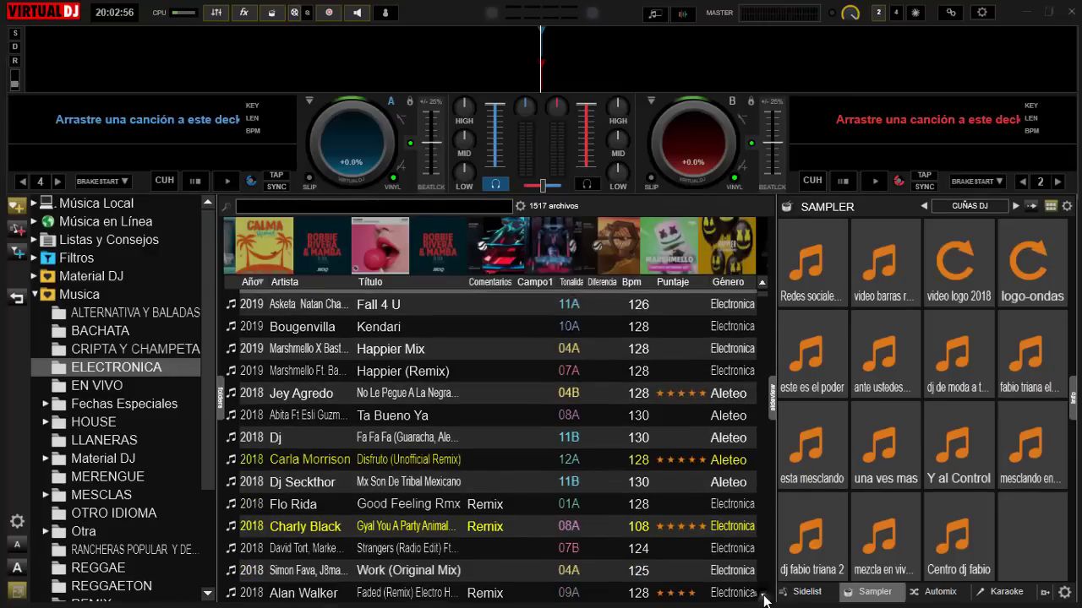
drag(323, 406, 353, 163)
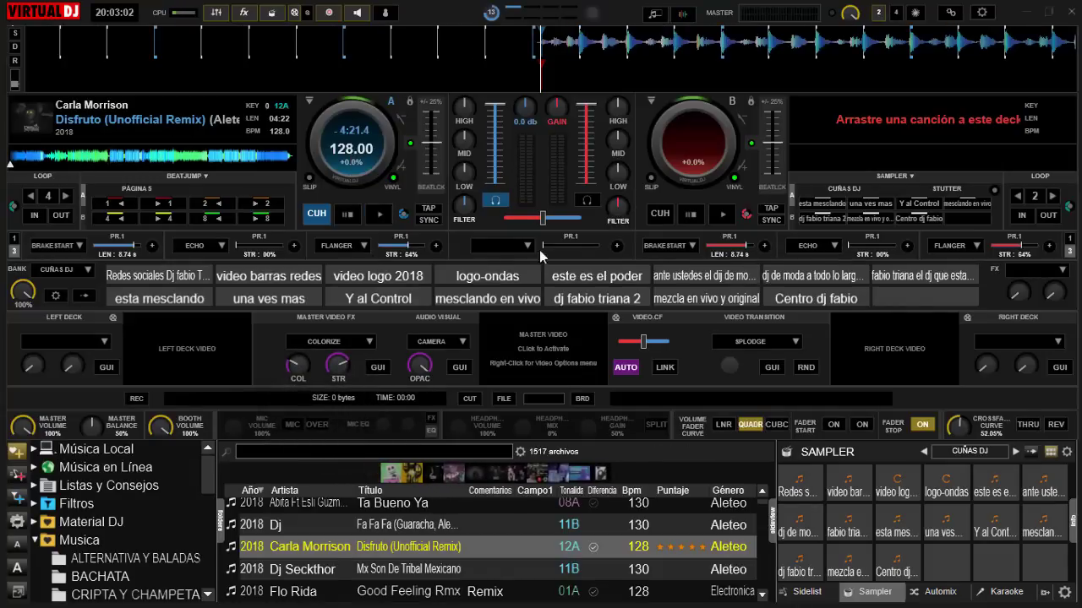
Step: Toggle the browser zoom on and off in the Blocks skin to compare the enlarged and normal views
mouse_move(616, 209)
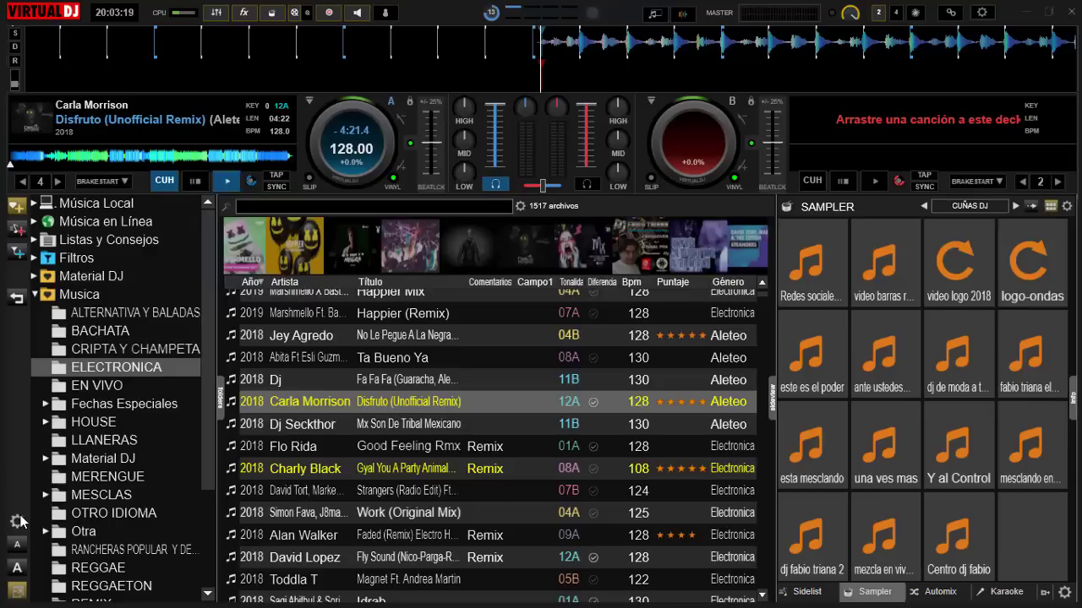
key(Tab)
key(Tab)
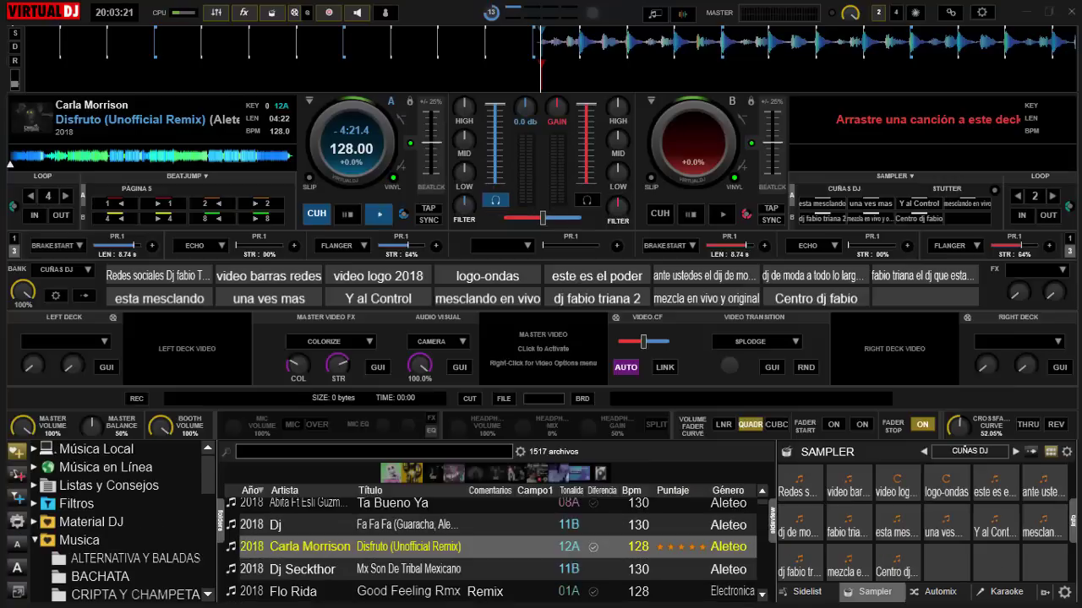
click(17, 595)
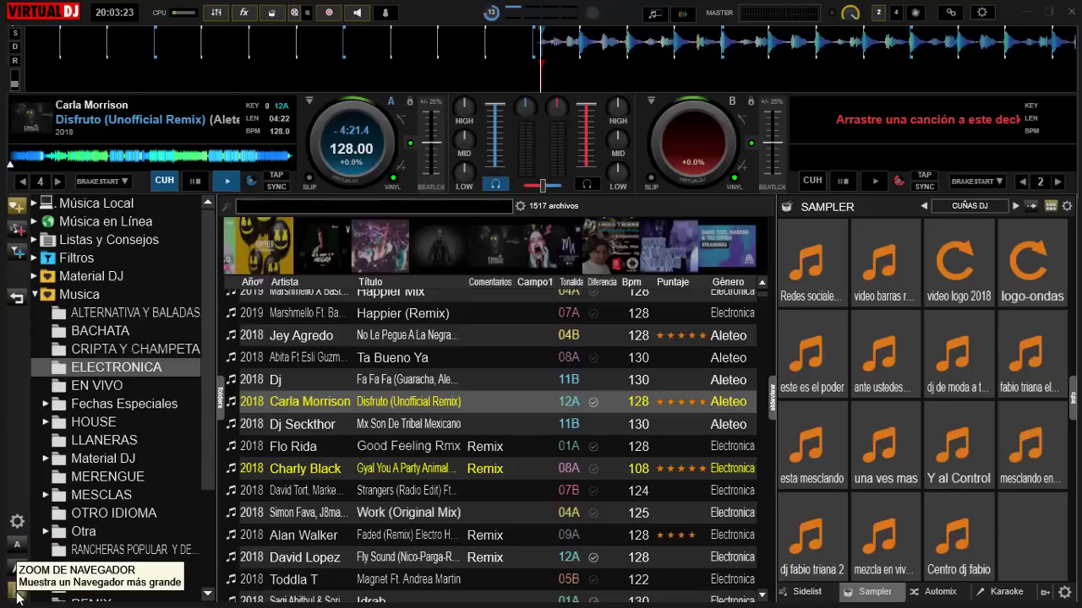
key(Tab)
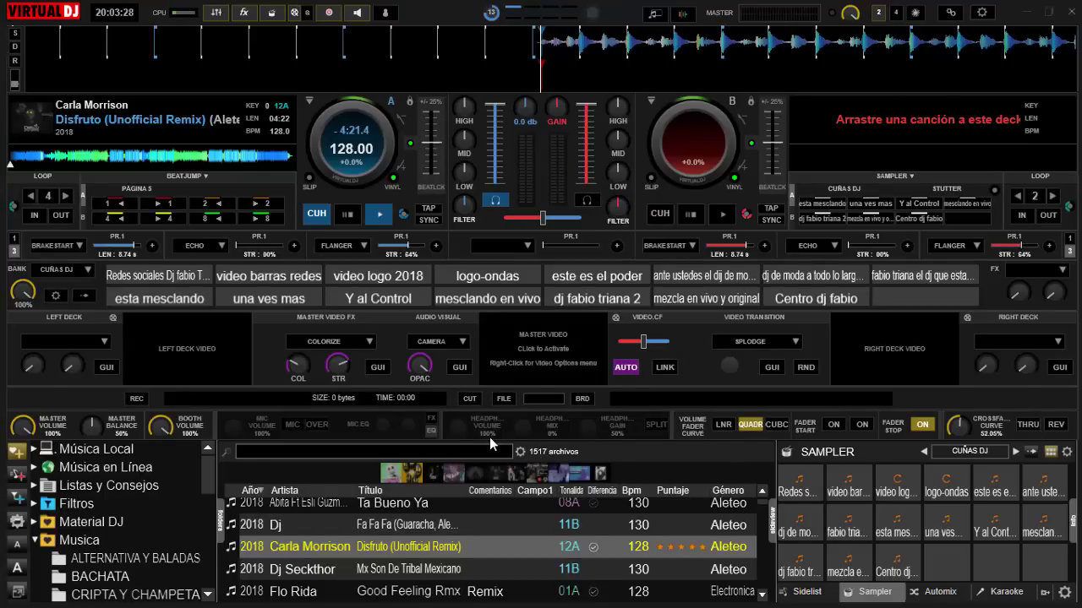
Step: Change the main skin back to Default and close the settings
click(982, 12)
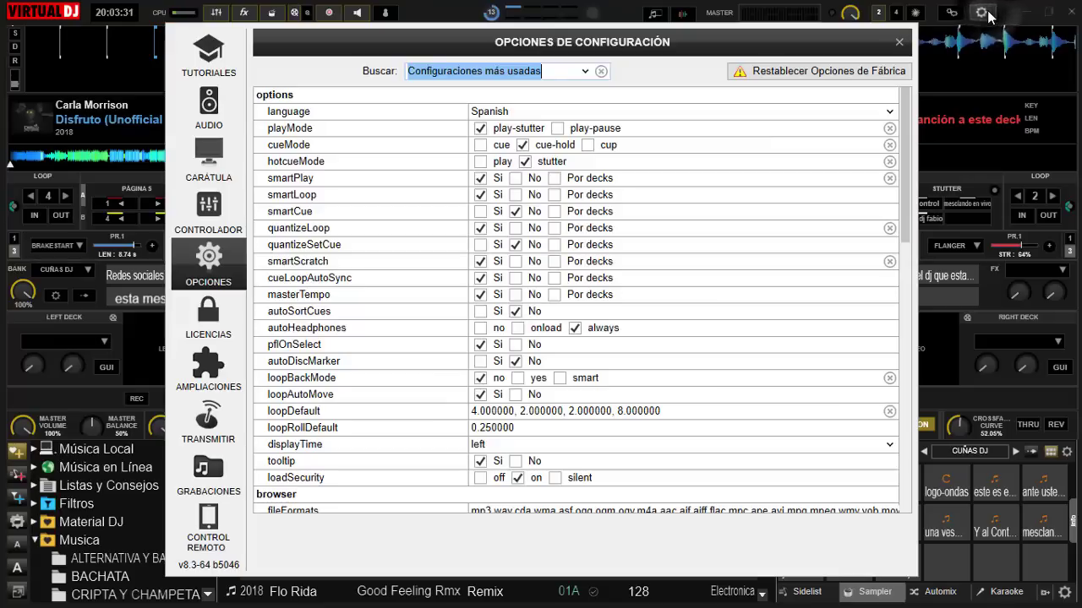
click(211, 165)
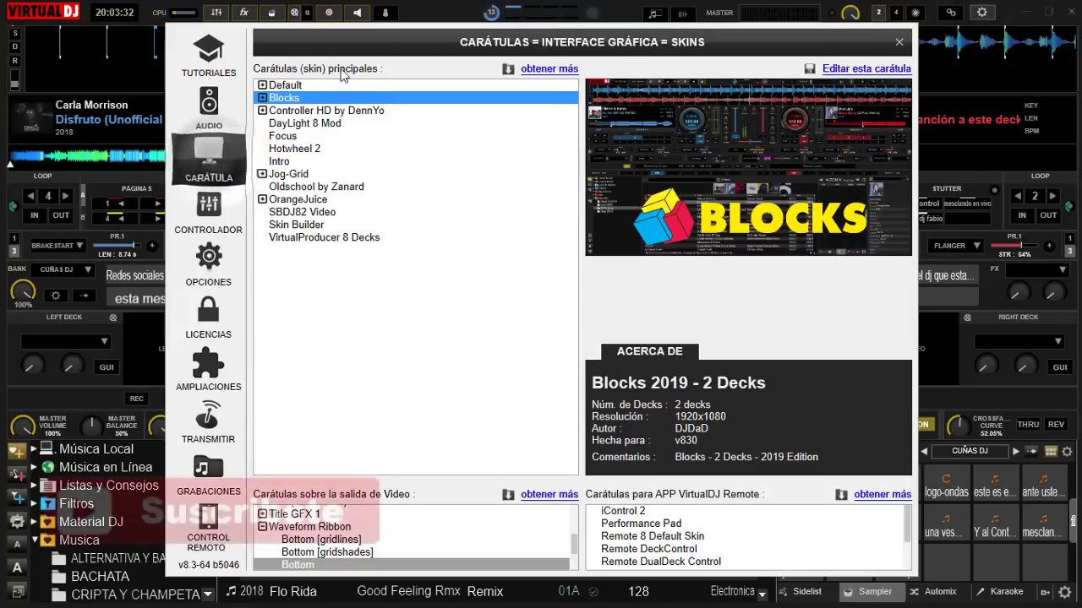
click(296, 88)
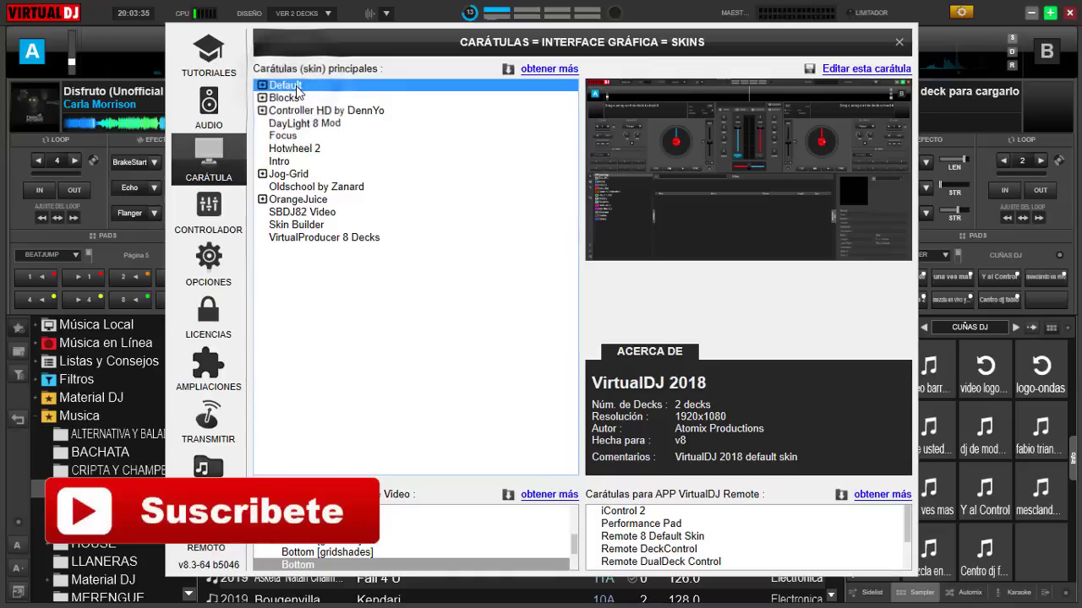
click(900, 40)
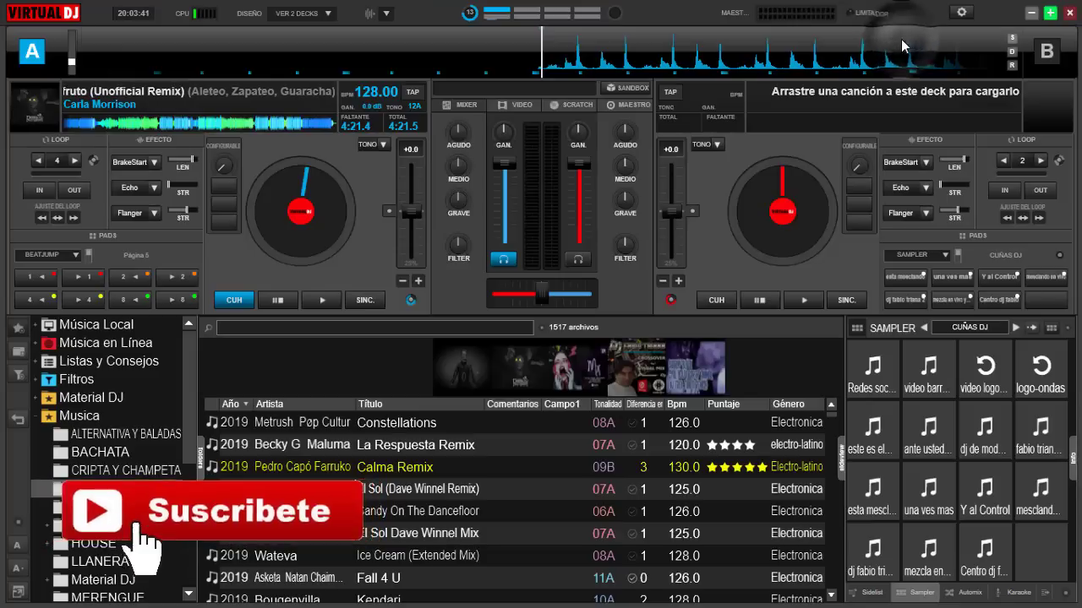
Step: Toggle the browser zoom on and off in the Default skin and return to the full deck view
key(Tab)
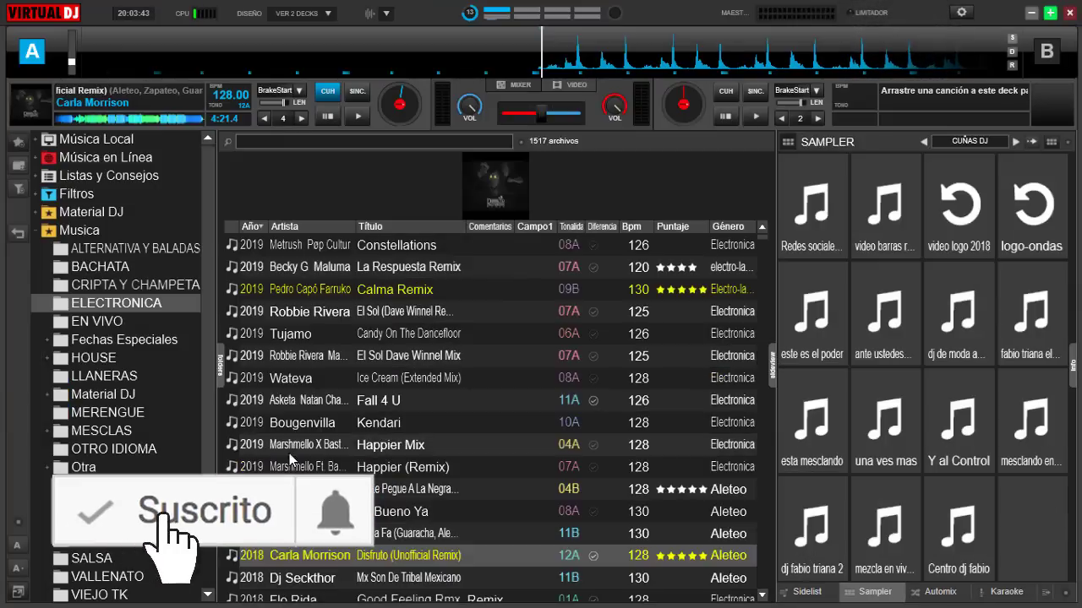
key(Tab)
key(Tab)
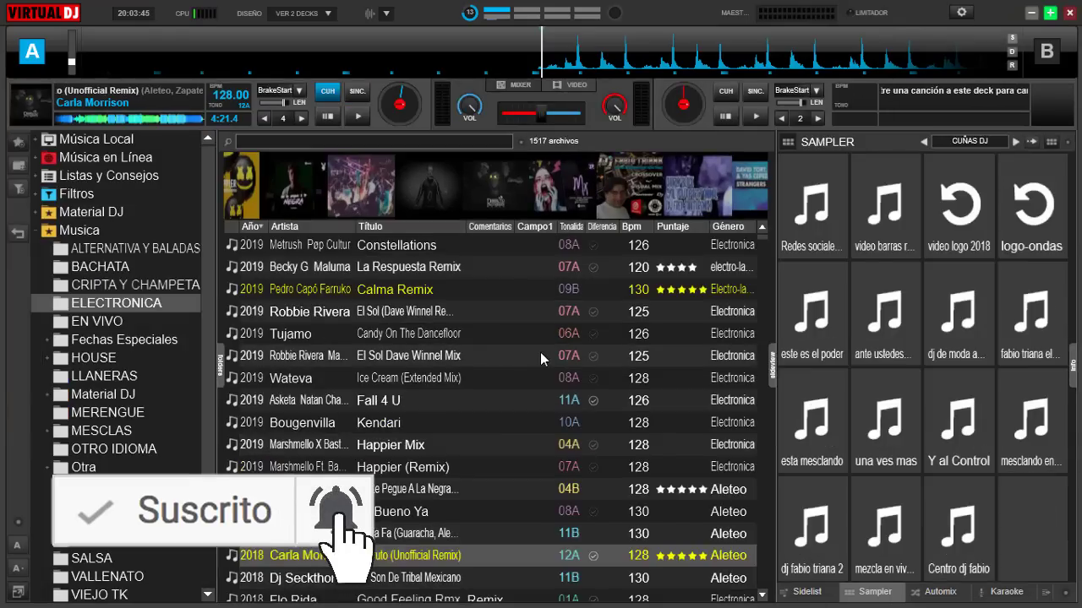
key(Tab)
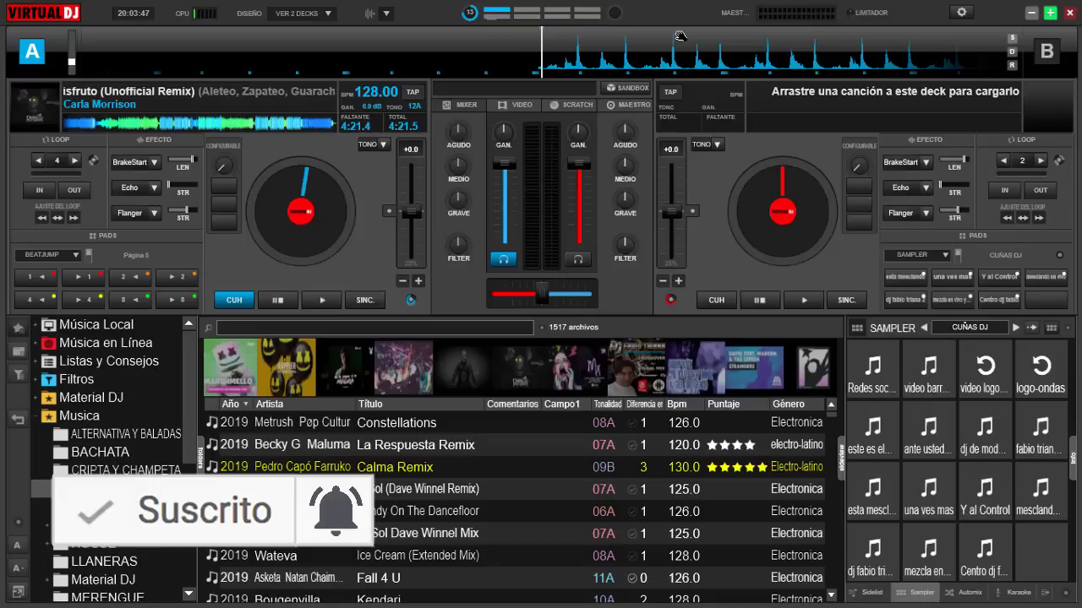
Step: Enlarge the browser, load the song "Kendari" onto deck A, and restore the browser's normal size
key(Tab)
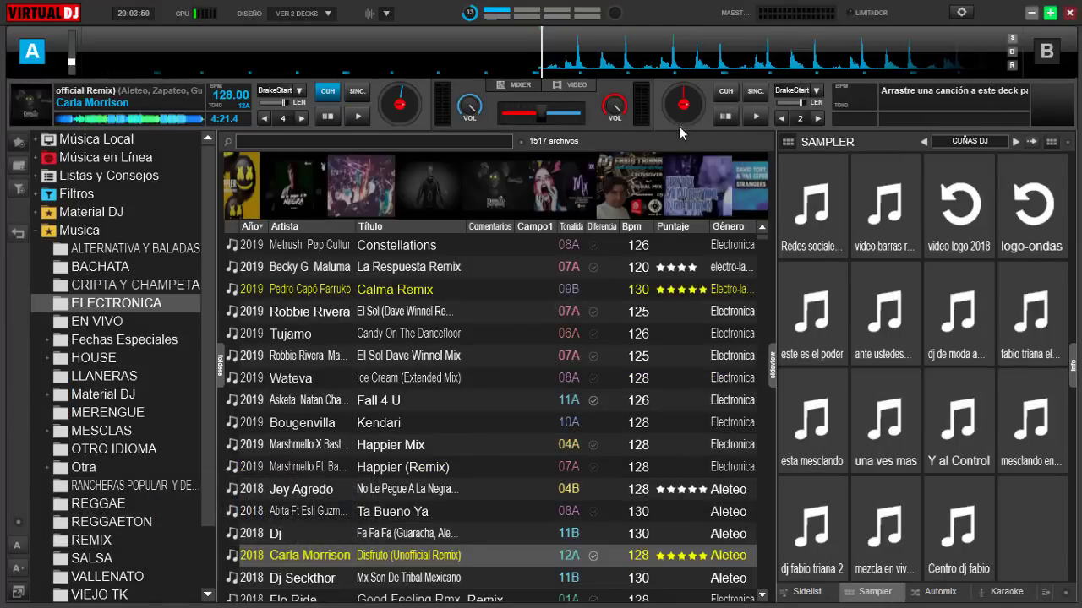
key(Tab)
key(Tab)
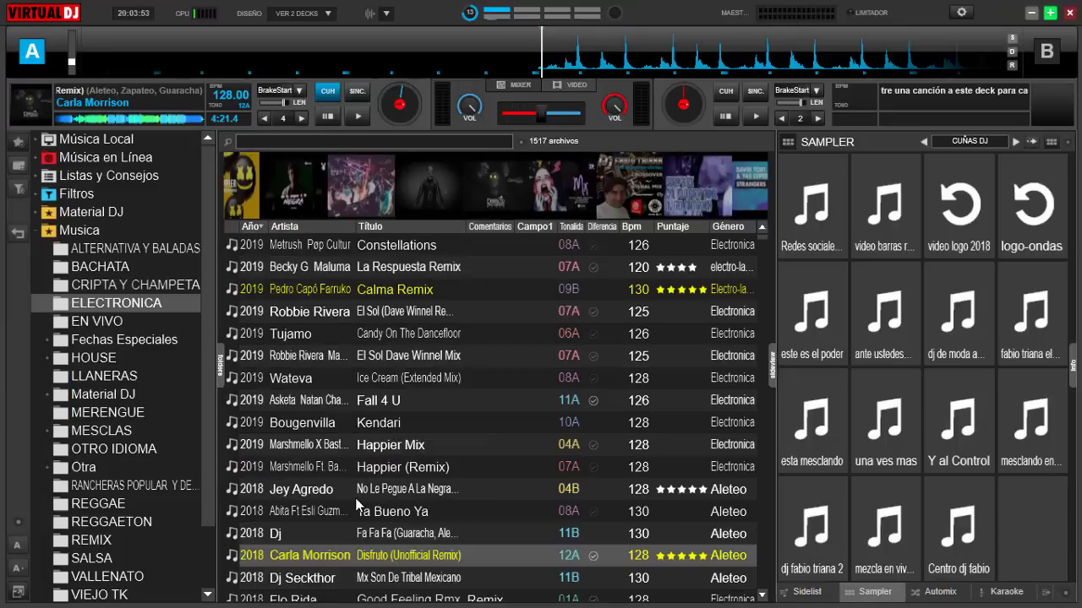
drag(294, 422, 384, 123)
key(Tab)
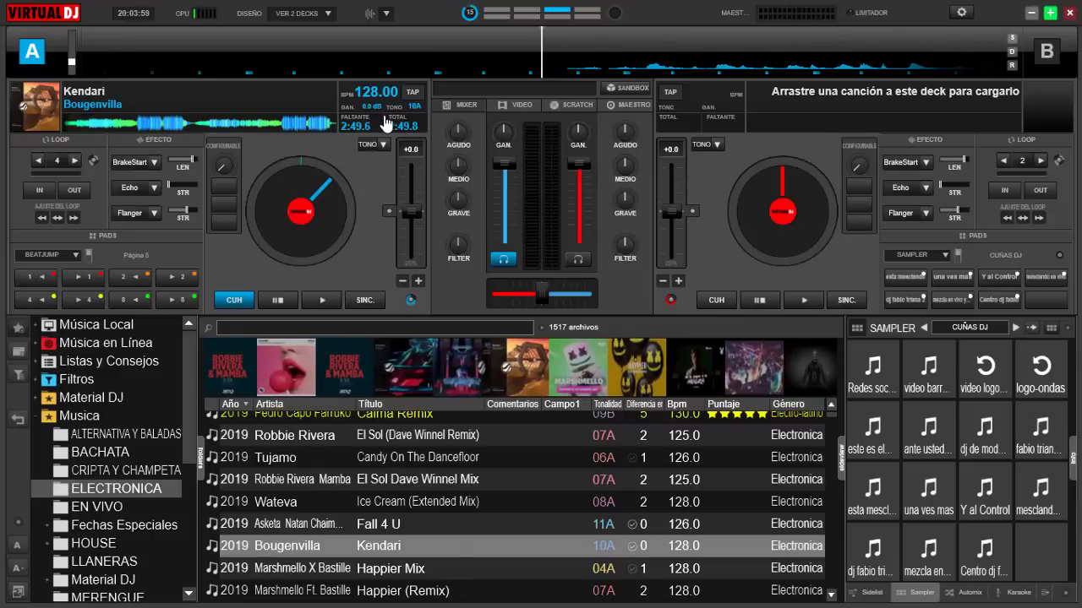
Step: Switch the layout to 4 decks and load "El Sol Dave Winnel Mix" from the auto-enlarged browser onto deck 2
mouse_move(494, 298)
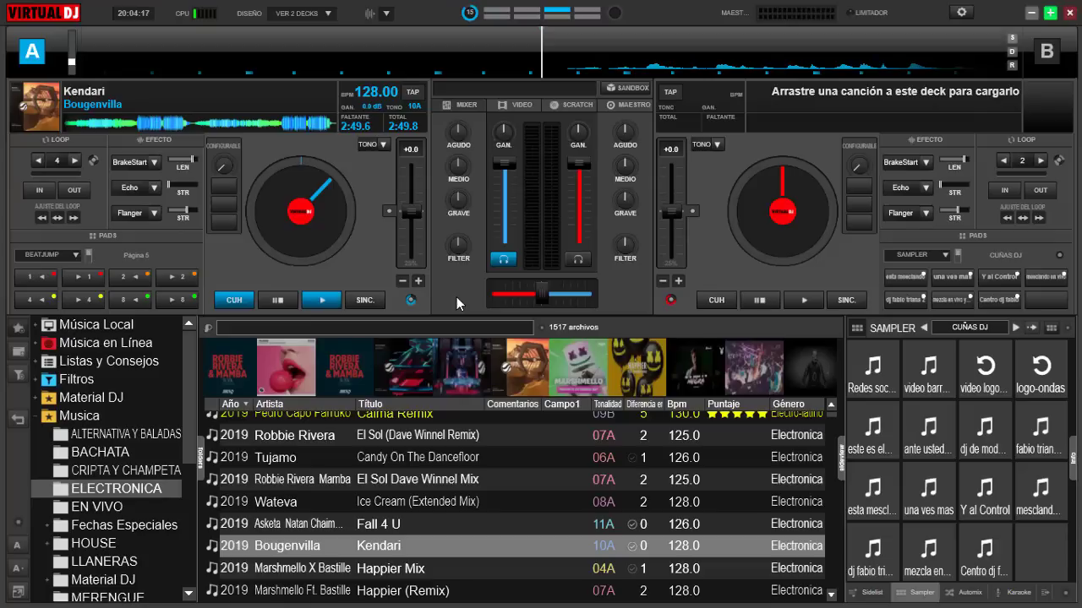
click(329, 17)
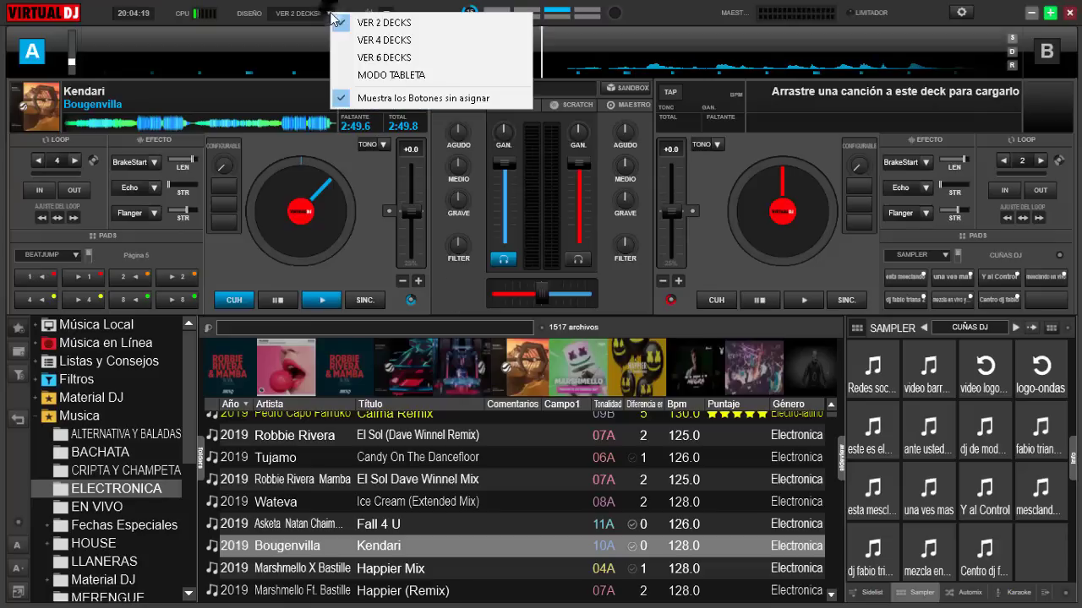
click(362, 36)
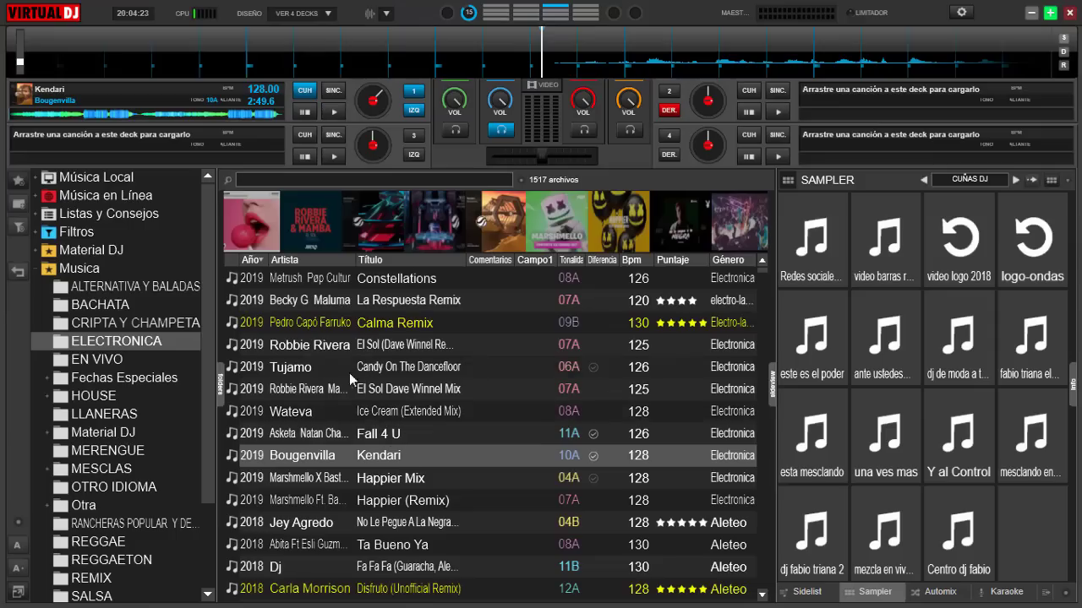
drag(295, 386, 714, 99)
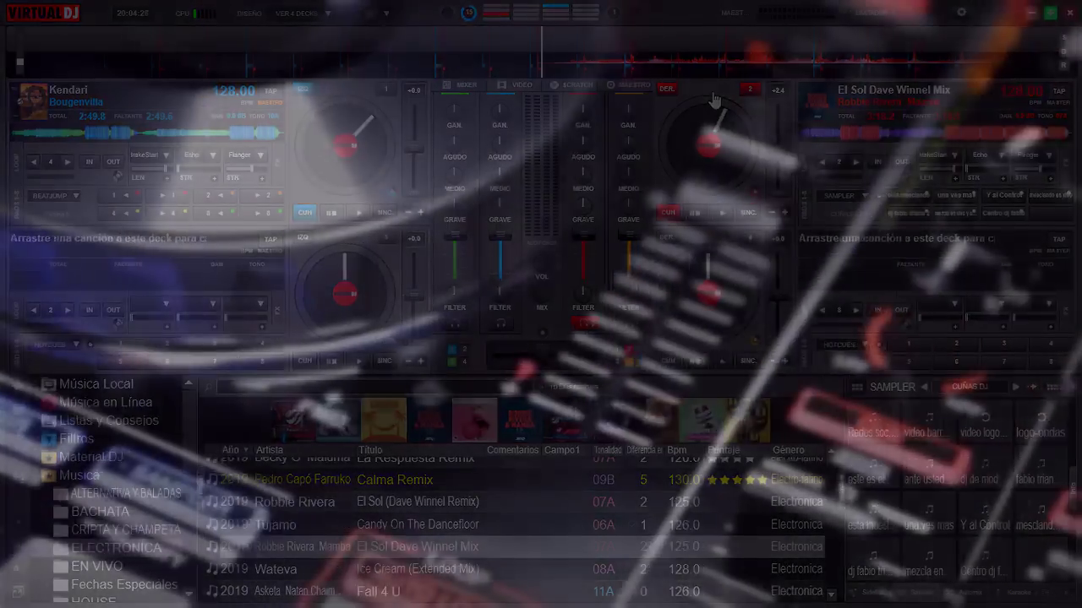